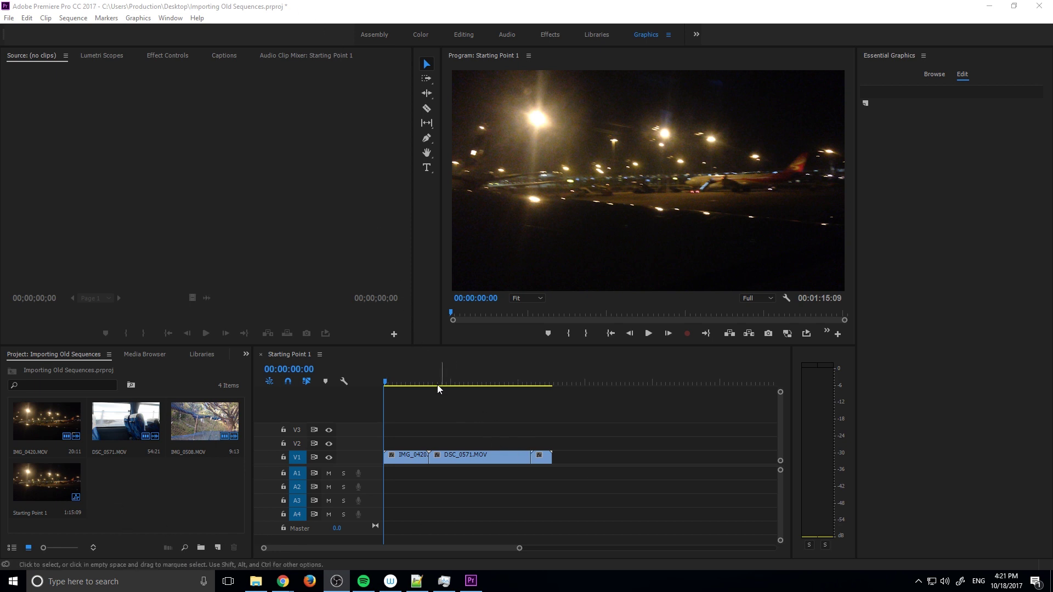
- Drag the Starting Point 1 playhead past the clips to about 00:01:30:12
left_click_drag(434, 384, 587, 378)
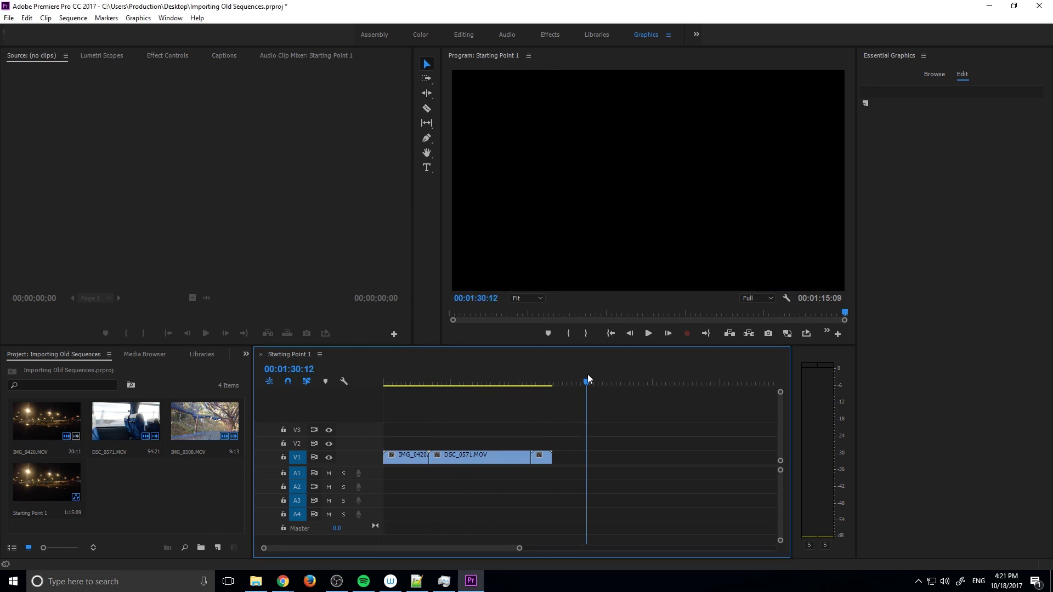
- Save the old project and create a new project named 'New Project'
left_click(15, 20)
mouse_move(55, 31)
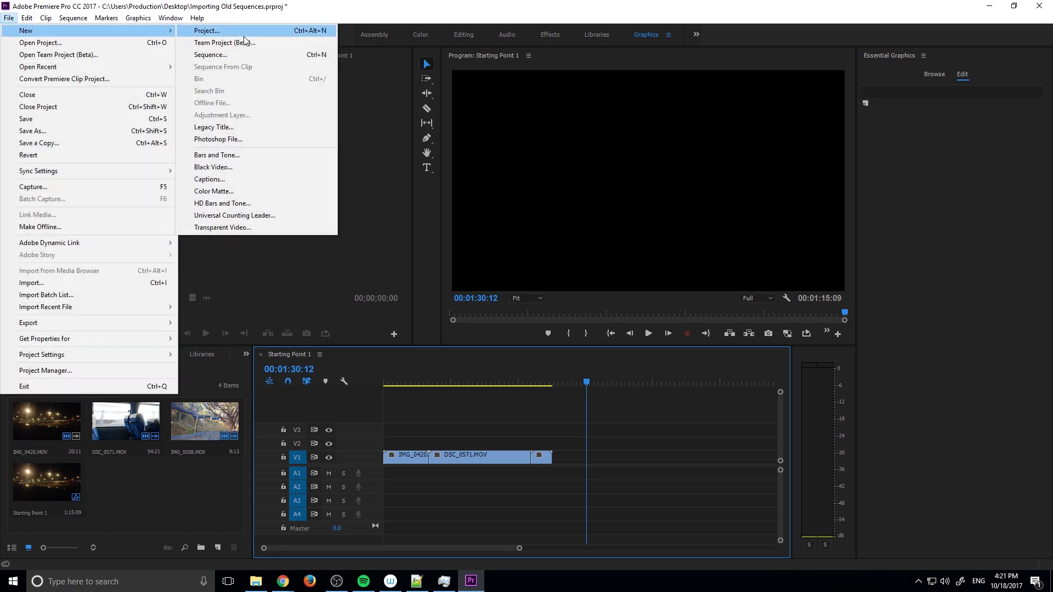
left_click(228, 31)
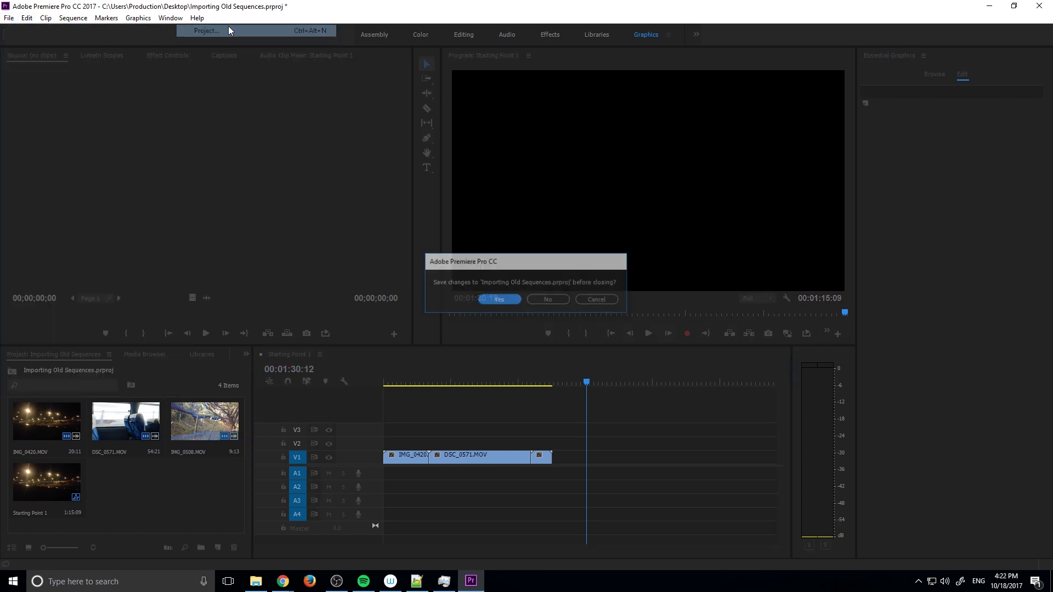
left_click(516, 301)
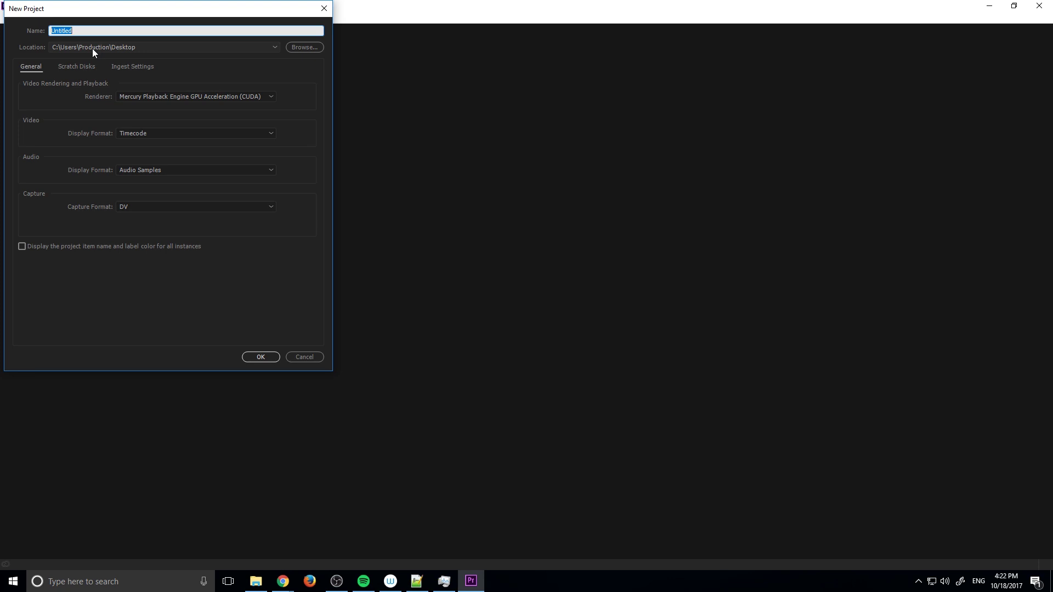
type("New Projec")
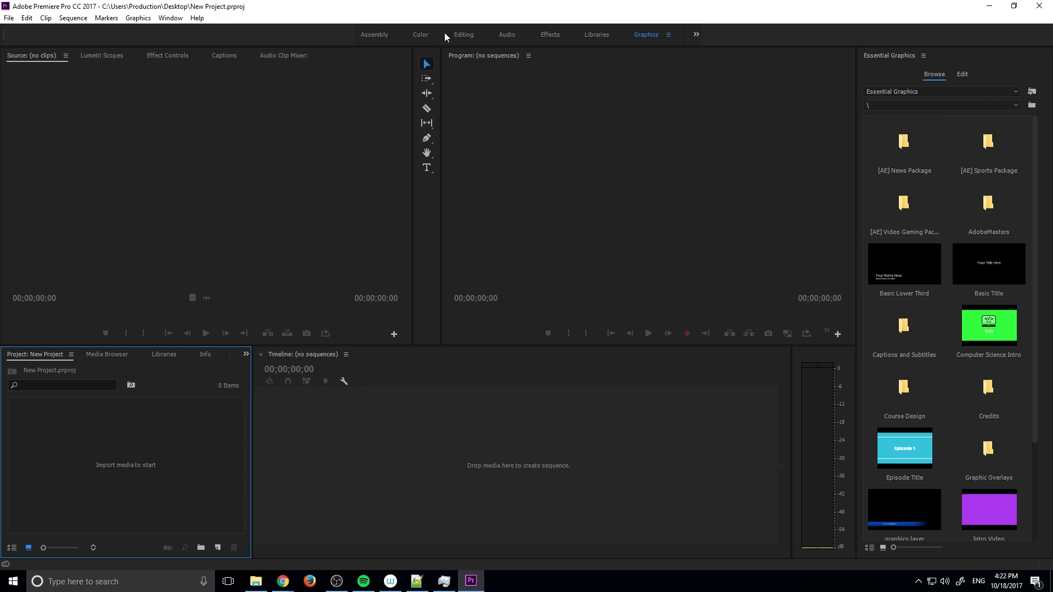
- Switch the new project to the Assembly workspace
left_click(467, 34)
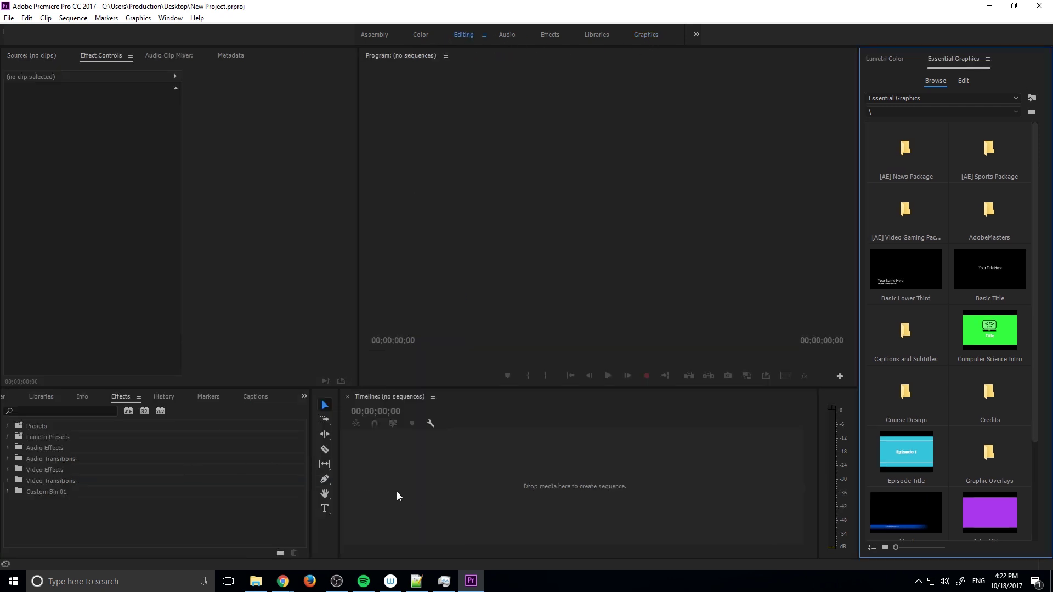
left_click(384, 34)
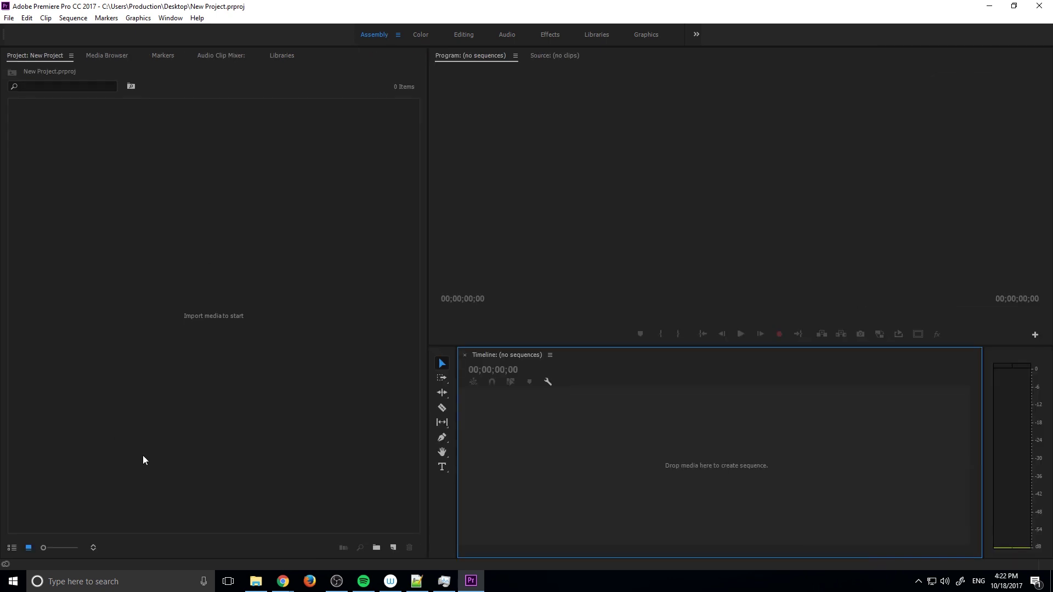
right_click(242, 324)
left_click(249, 201)
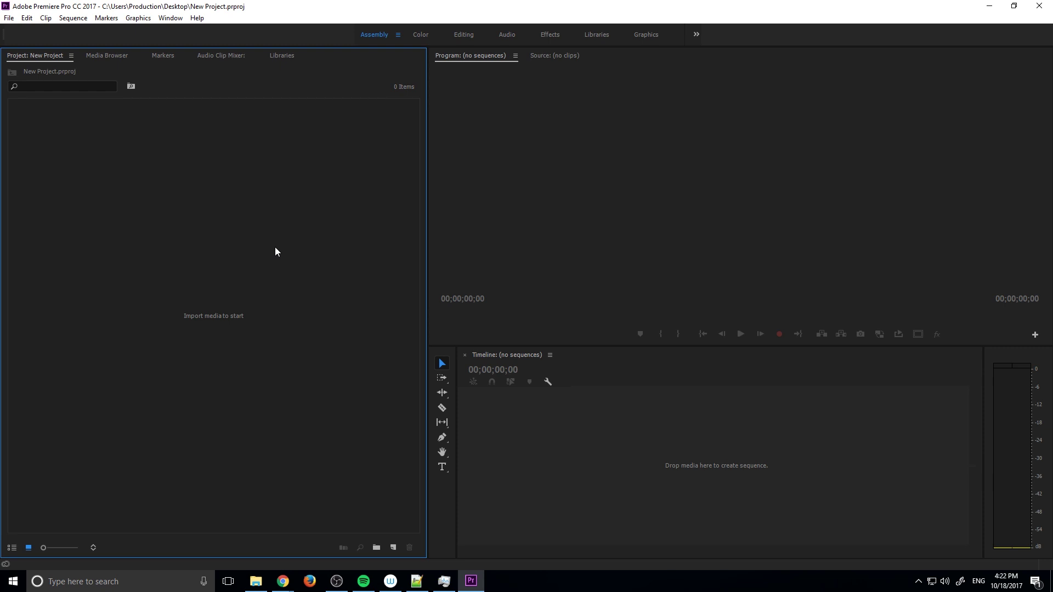
- Import Importing Old Sequences.prproj, creating a folder for its imported items
left_click(9, 18)
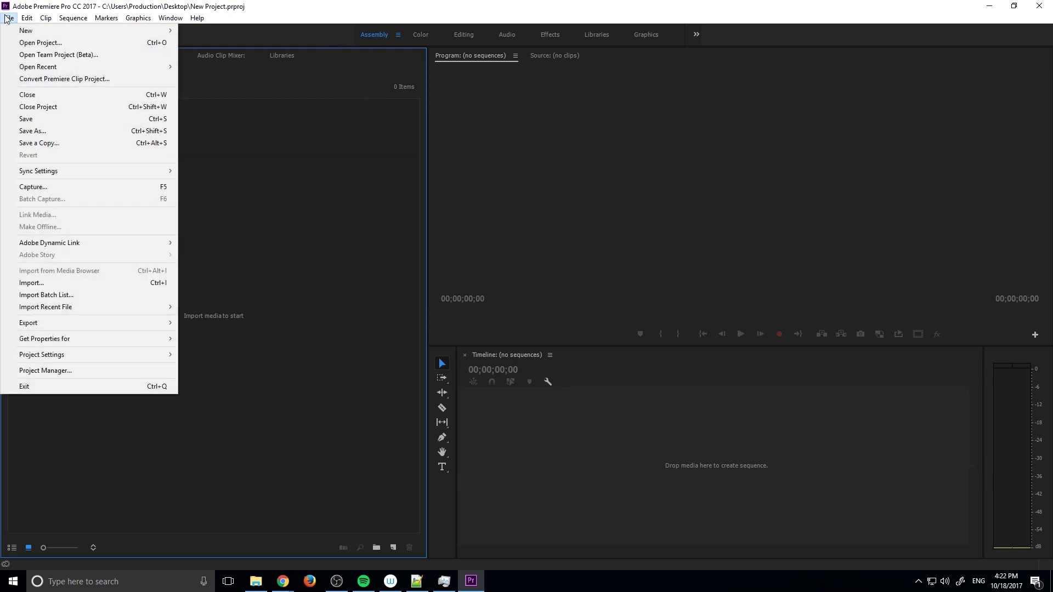
left_click(69, 283)
scroll(317, 194, "down", 1)
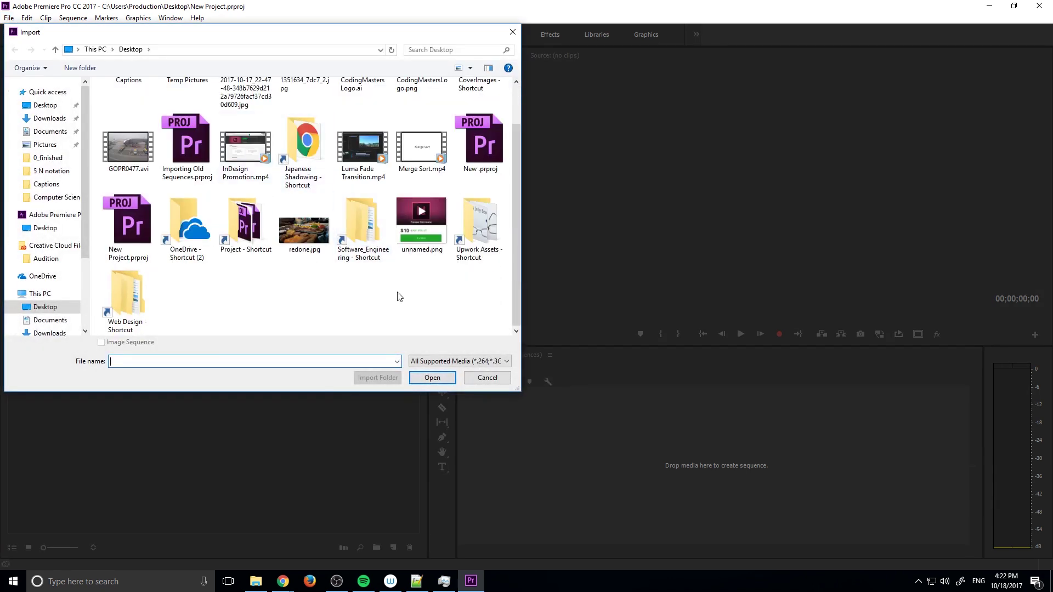
left_click(197, 171)
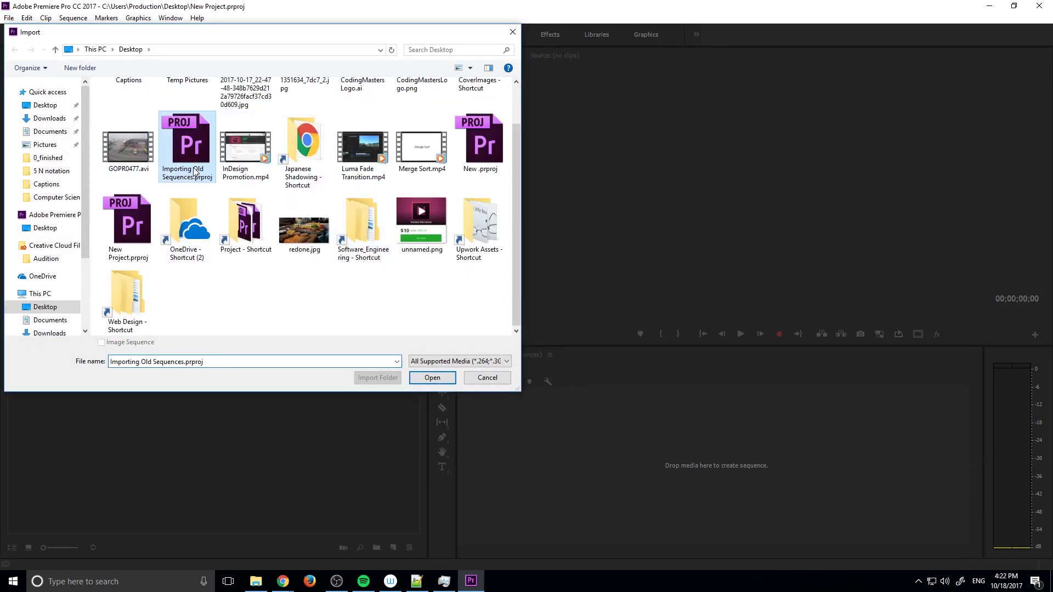
scroll(202, 203, "up", 1)
left_click(435, 383)
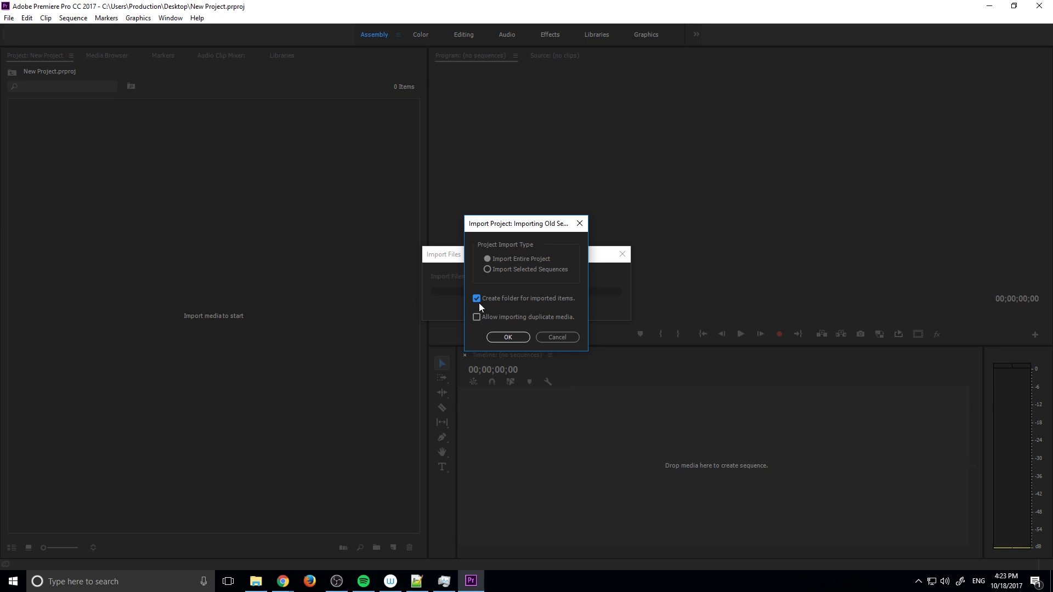
left_click(512, 336)
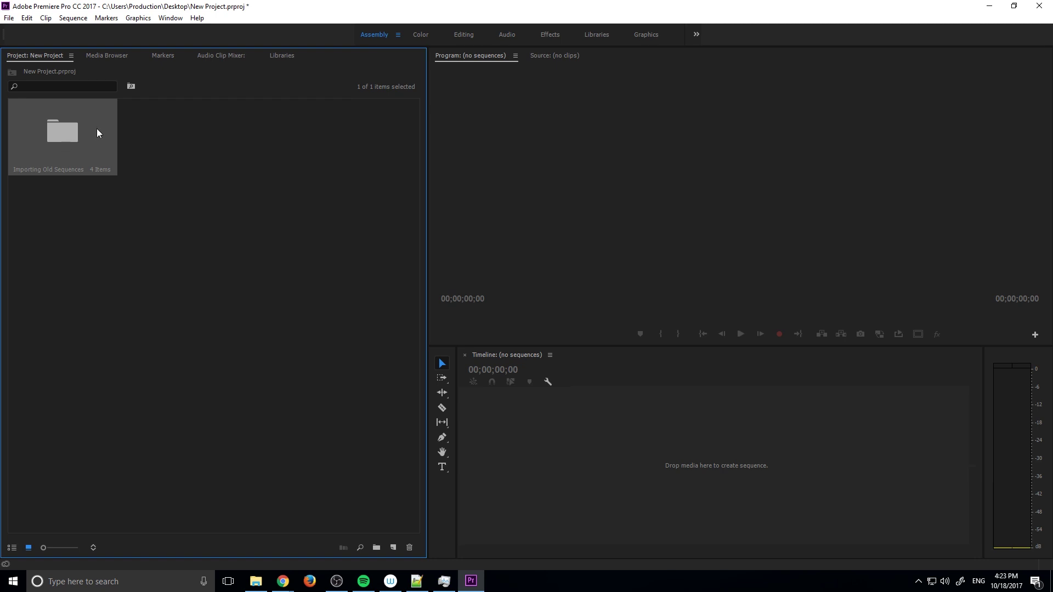
- Switch to the Editing workspace and bring up the Project panel contents
left_click(463, 34)
left_click(463, 36)
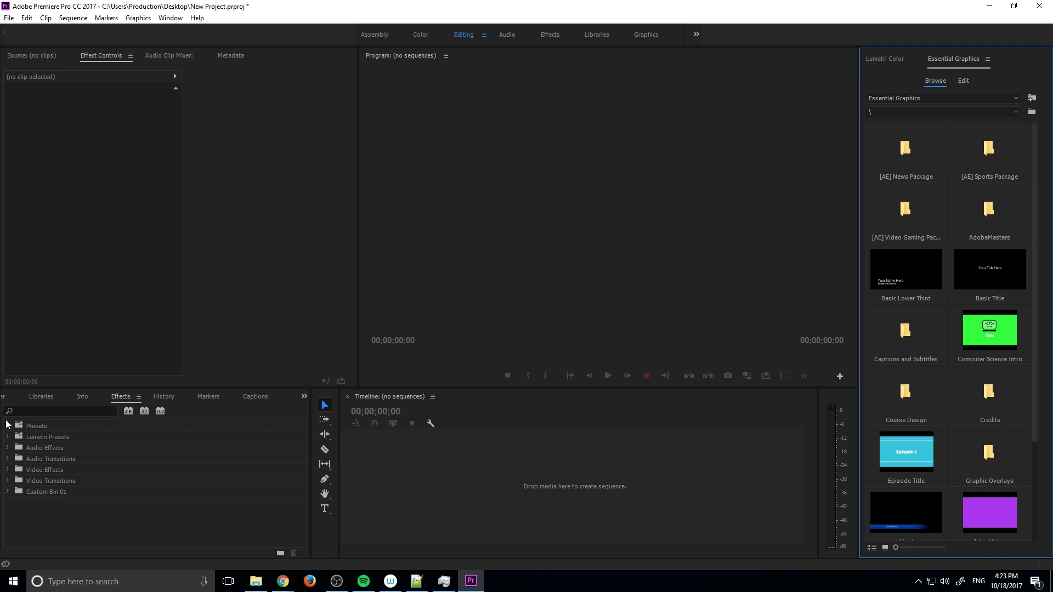
left_click(7, 403)
scroll(8, 403, "up", 2)
left_click(15, 397)
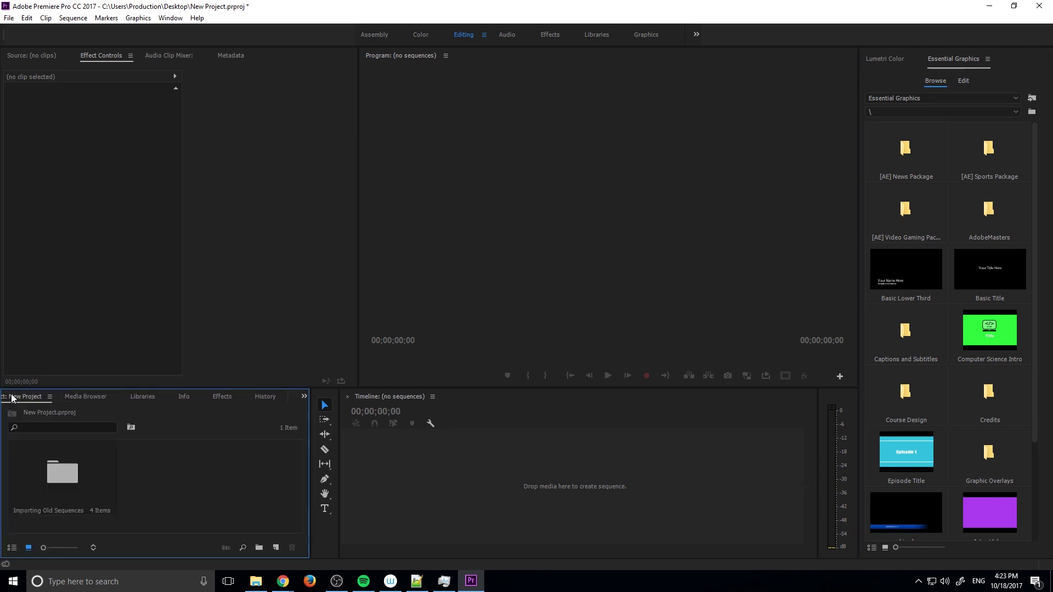
- Open Starting Point 1 from the Importing Old Sequences bin and scrub its footage
double_click(61, 465)
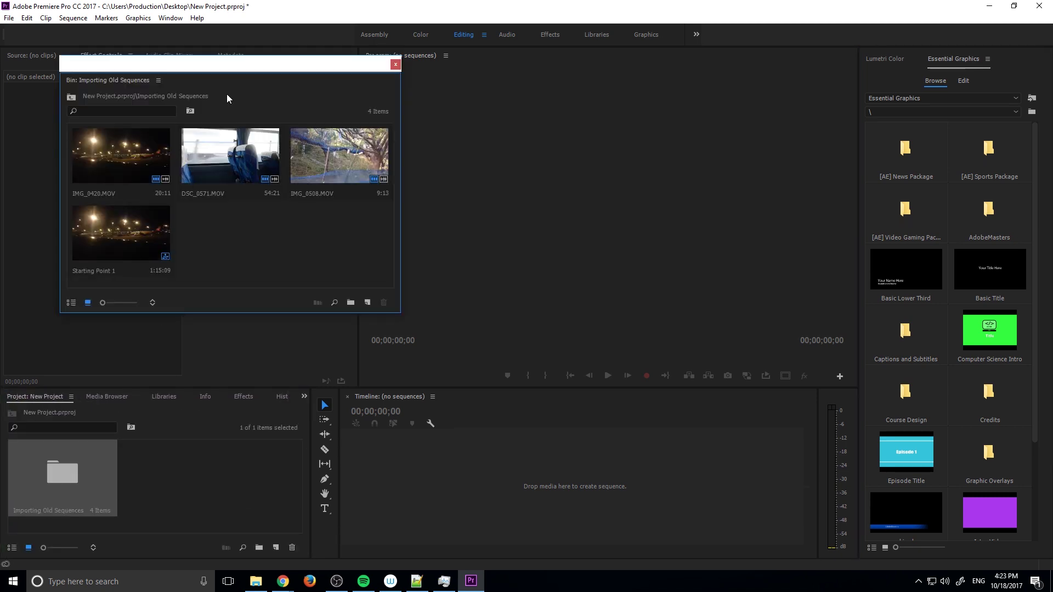
left_click_drag(234, 64, 189, 84)
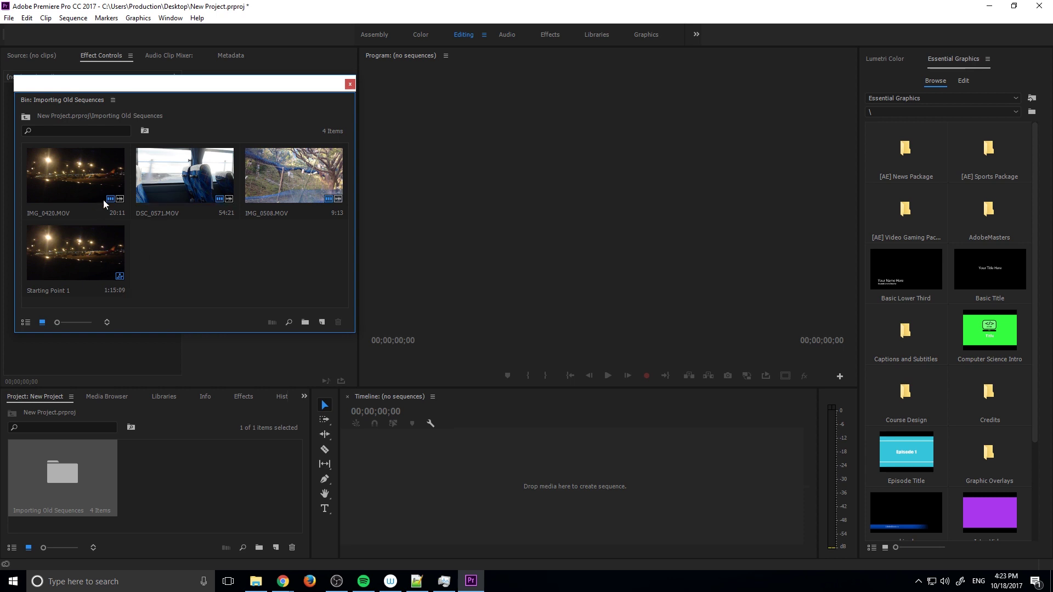
double_click(80, 267)
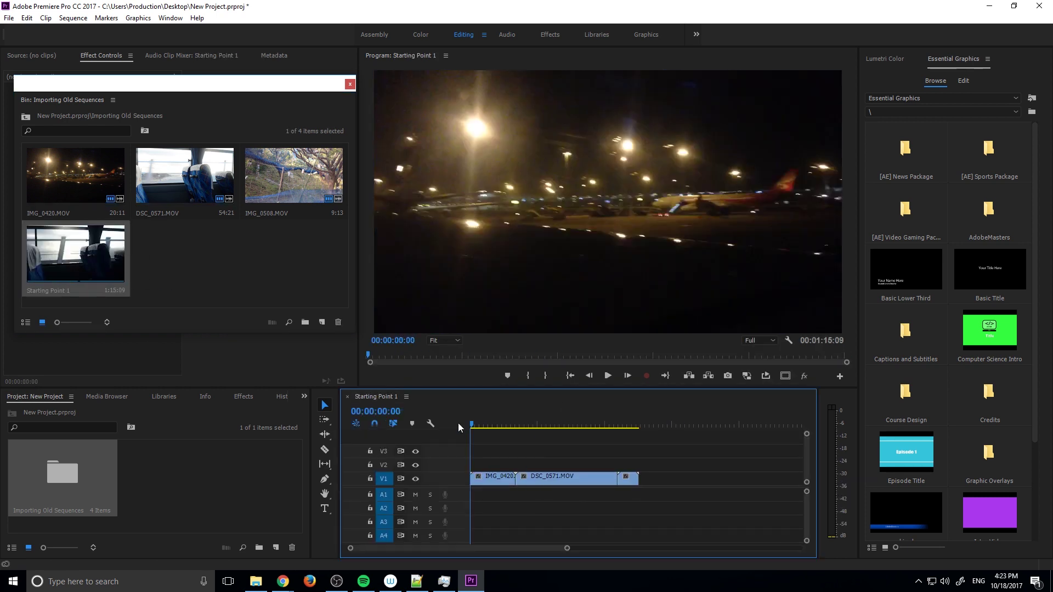
left_click_drag(472, 426, 591, 436)
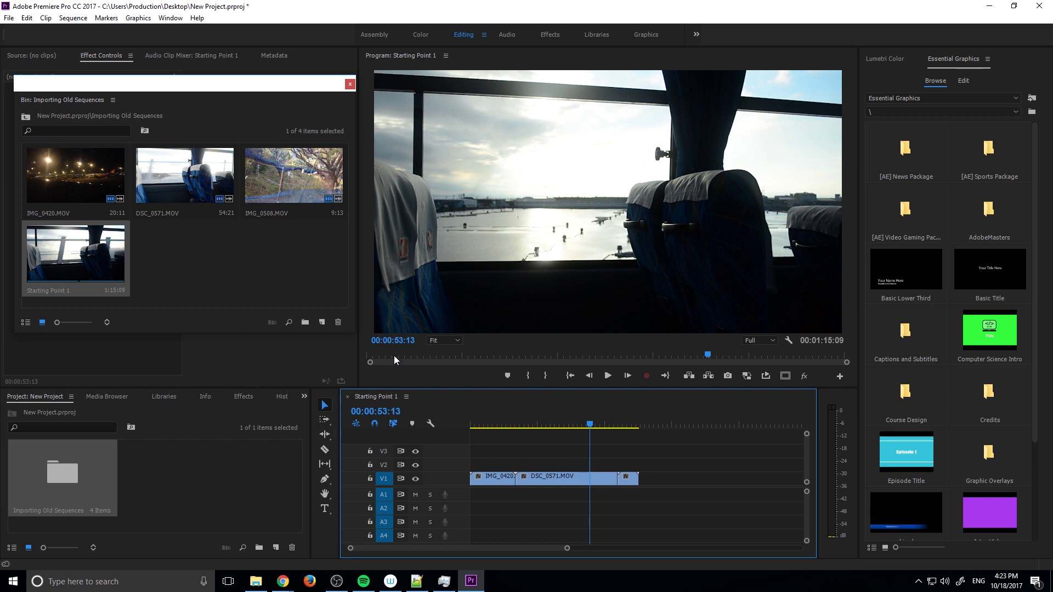
- Close the floating bin and import Importing Old Sequences.prproj again
left_click(348, 82)
left_click(9, 17)
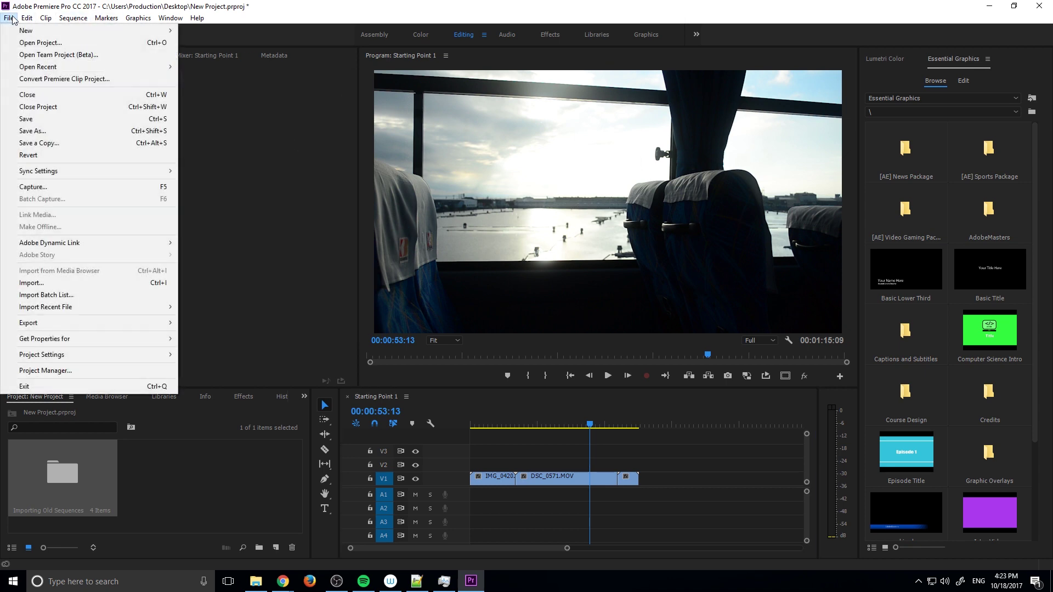
left_click(57, 284)
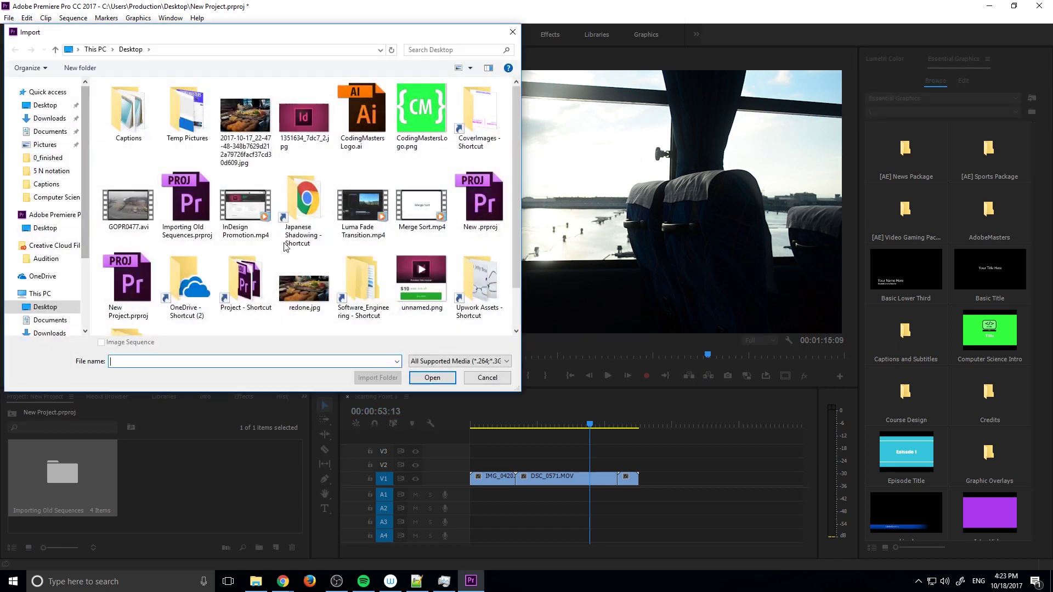
left_click(187, 204)
left_click(432, 377)
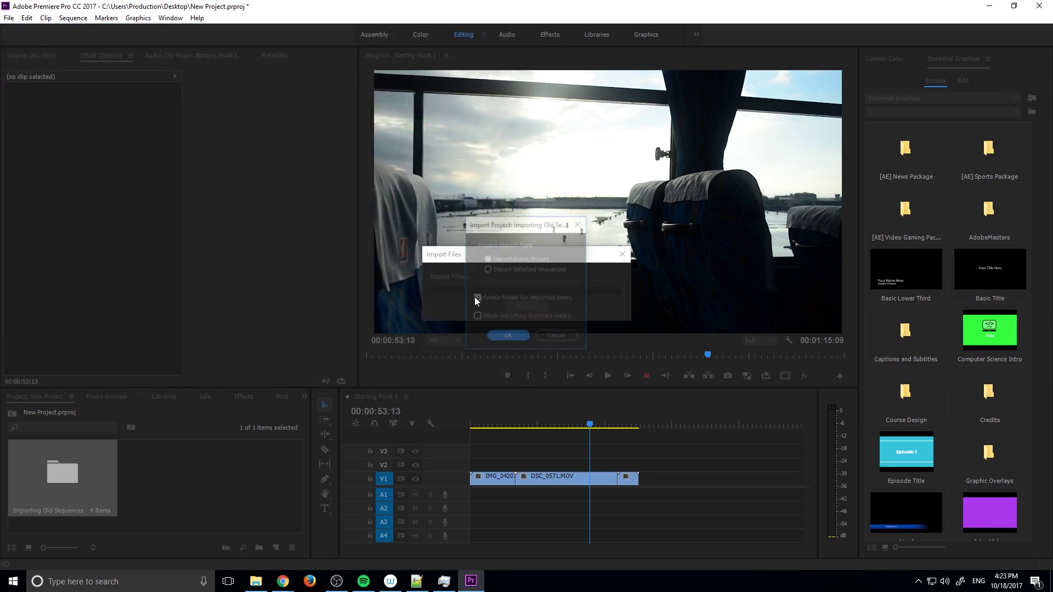
- Import only the selected sequence, Starting Point 1, from that project
left_click(485, 272)
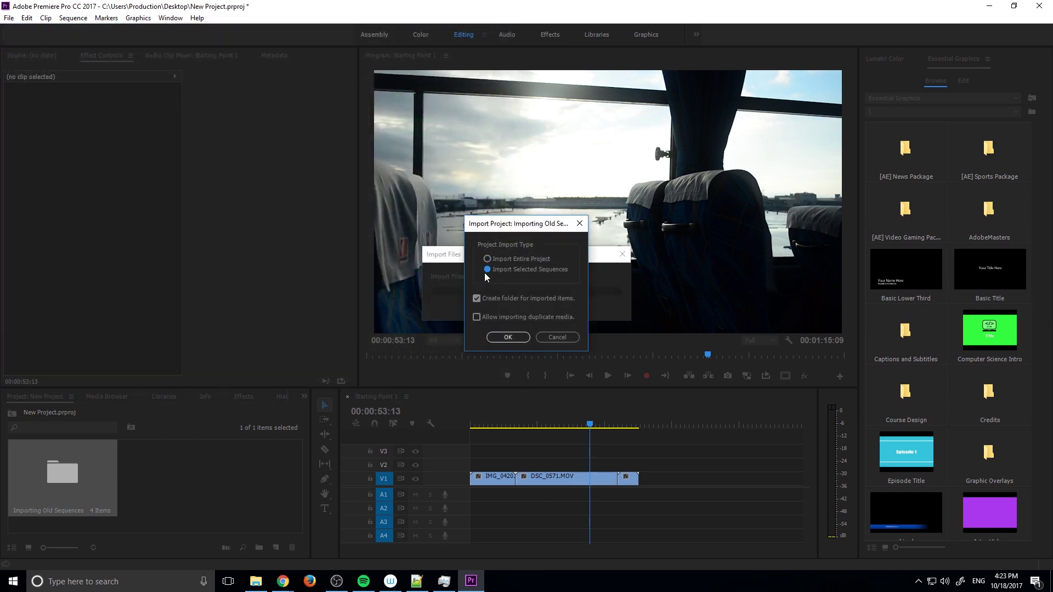
left_click(509, 337)
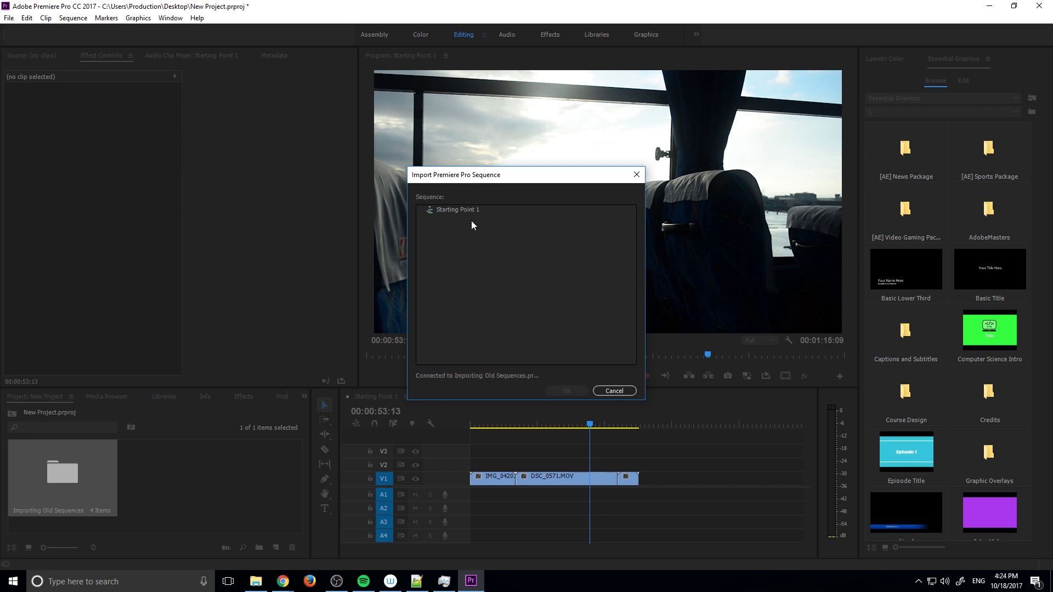
left_click(437, 210)
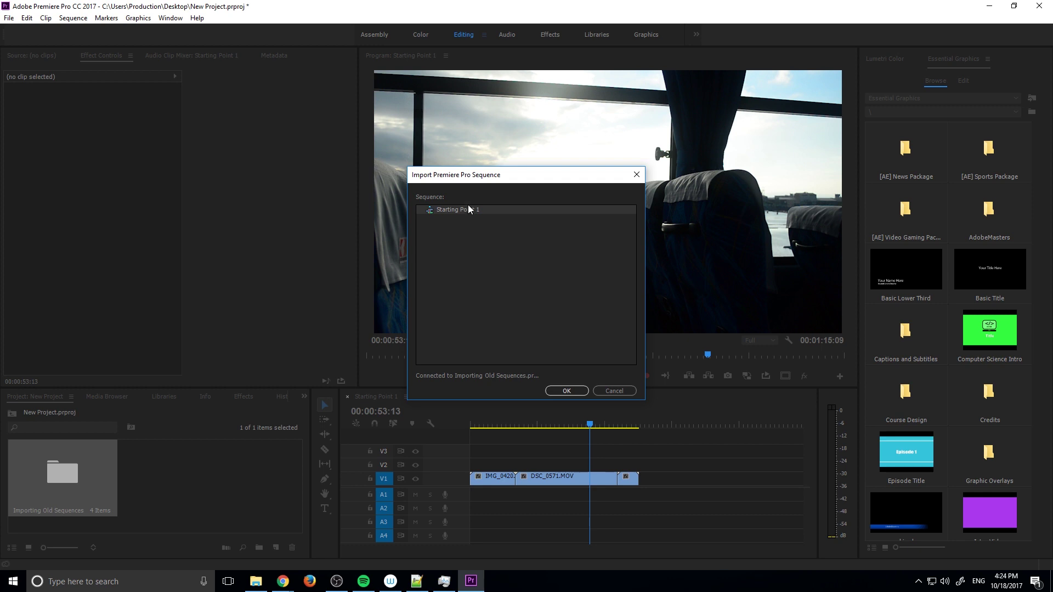
left_click(563, 390)
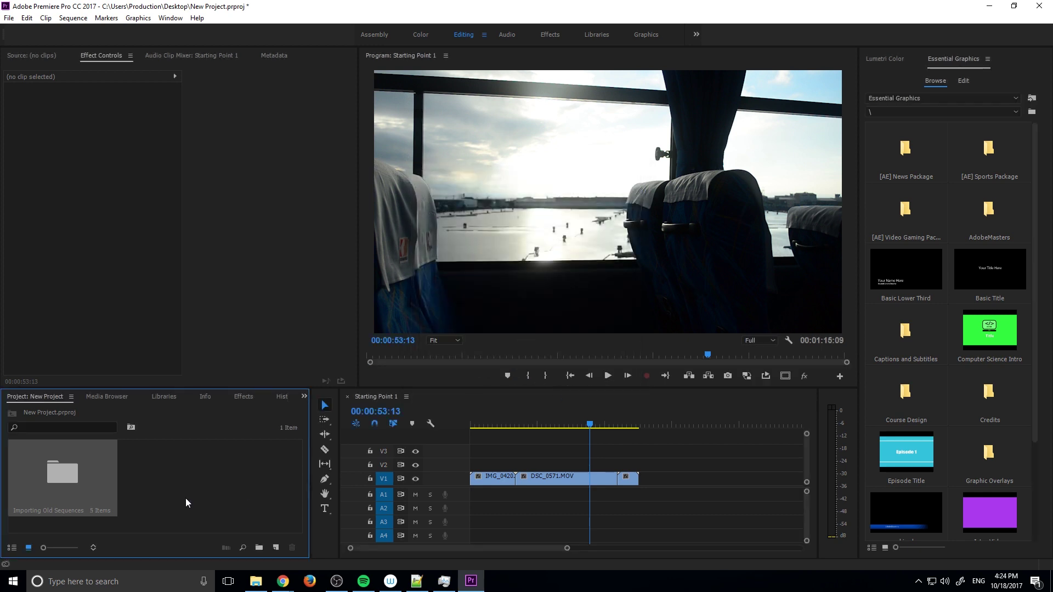
- Open the Importing Old Sequences bin, clear its selection, and bring up the File menu
double_click(83, 475)
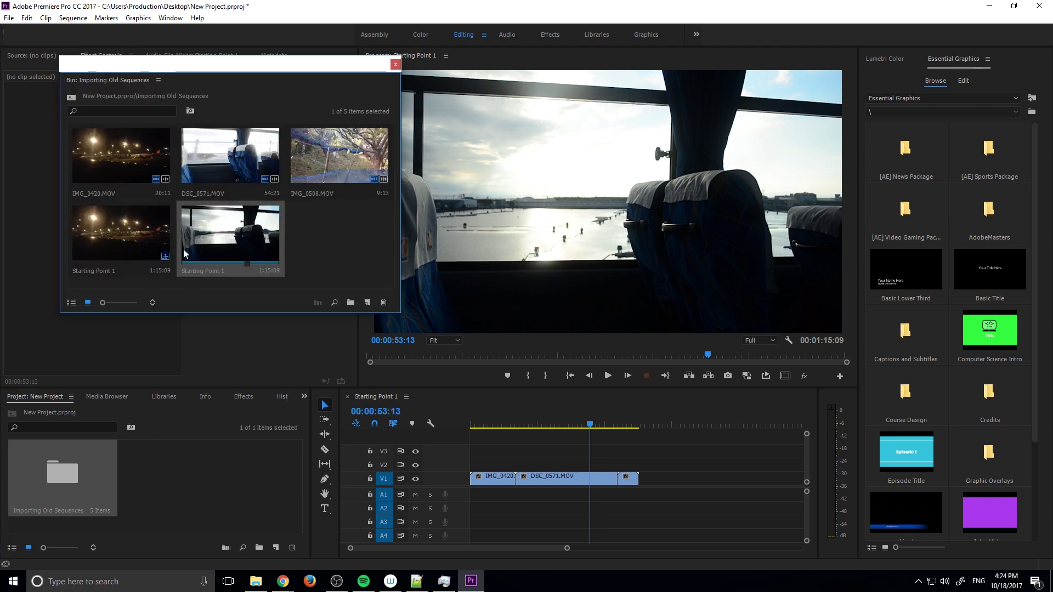
left_click(303, 261)
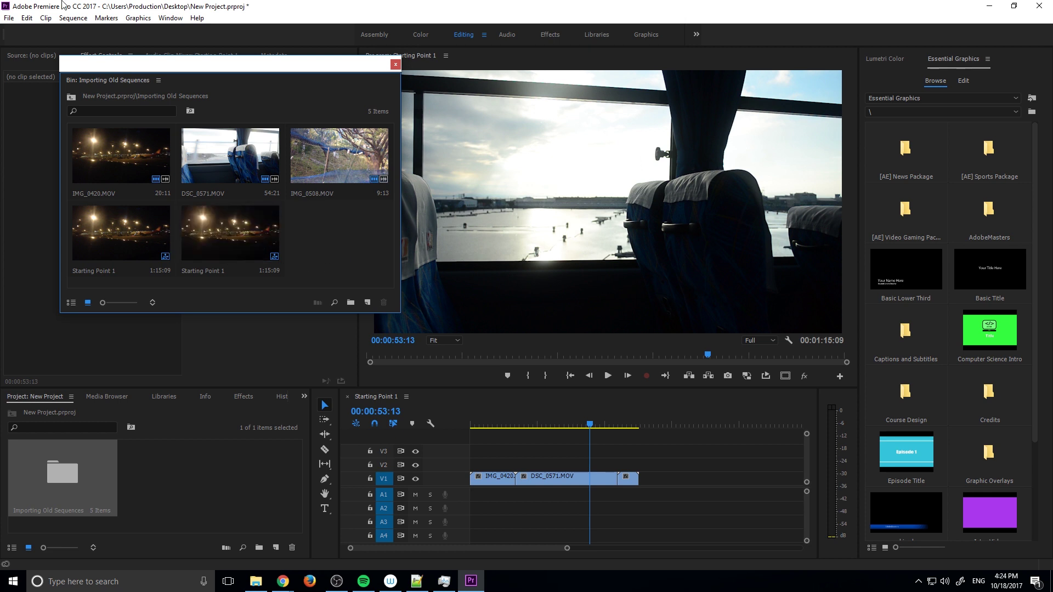
left_click(8, 18)
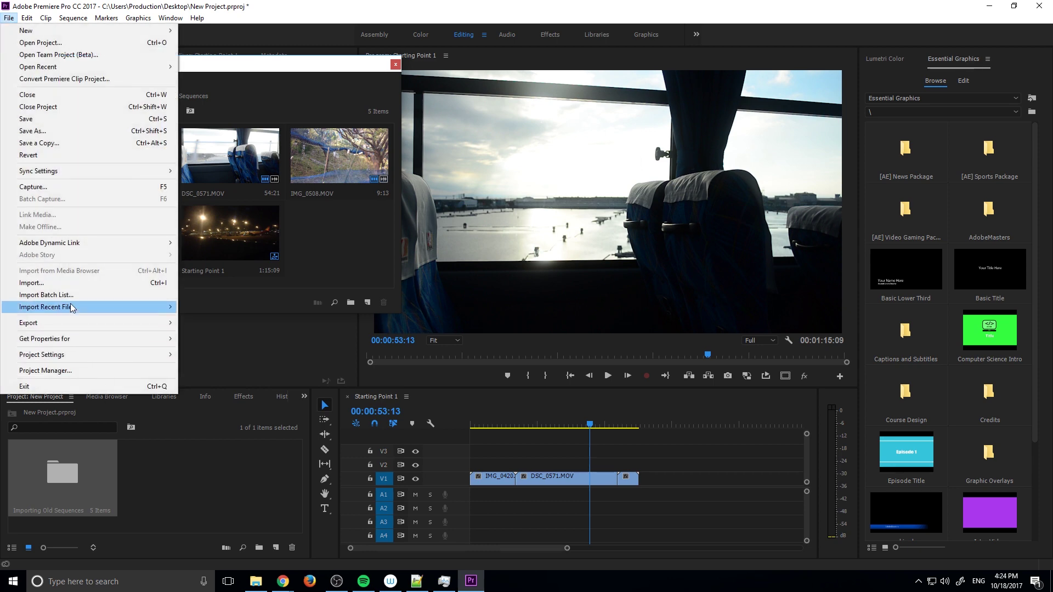